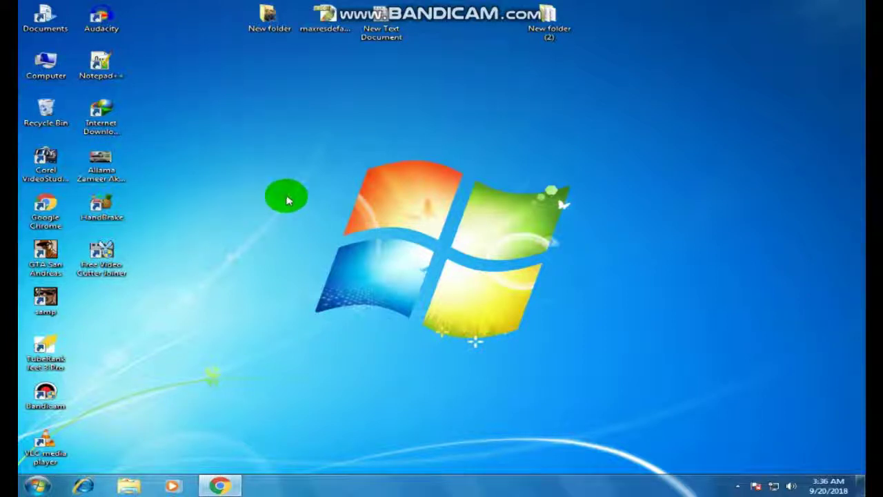
# Launch Free Video Cutter Joiner V10.4 from its desktop shortcut and position its window
pyautogui.click(105, 252)
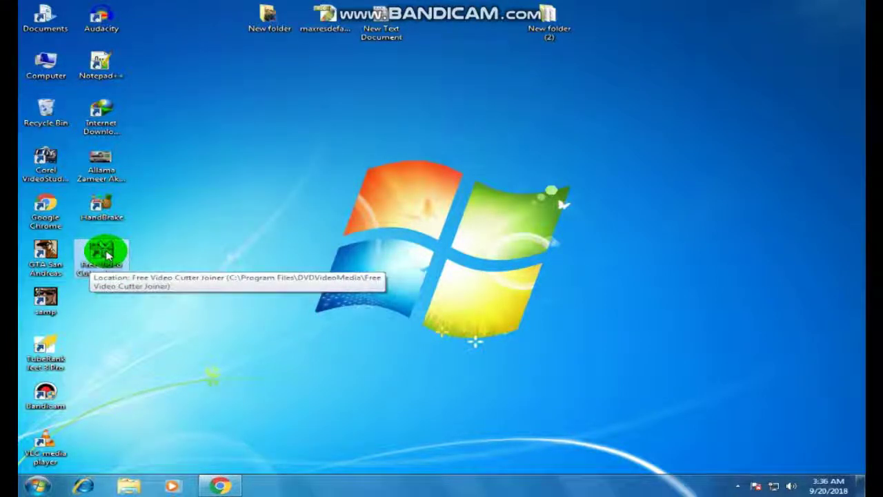
pyautogui.doubleClick(104, 254)
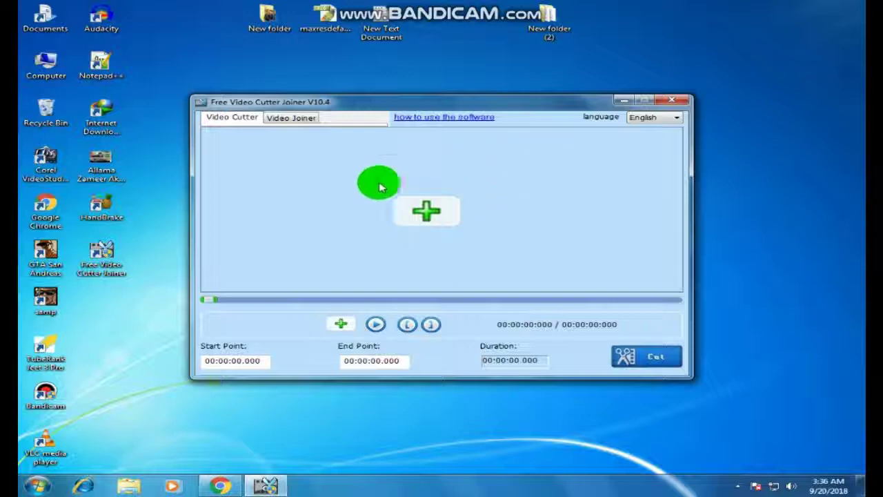
pyautogui.moveTo(455, 101)
pyautogui.mouseDown()
pyautogui.moveTo(428, 84)
pyautogui.moveTo(405, 114)
pyautogui.mouseUp()
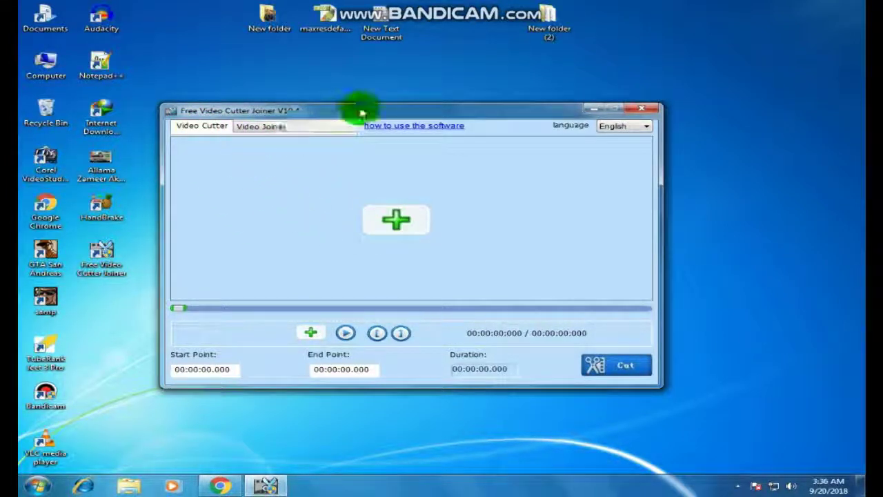
pyautogui.moveTo(361, 112); pyautogui.dragTo(382, 115)
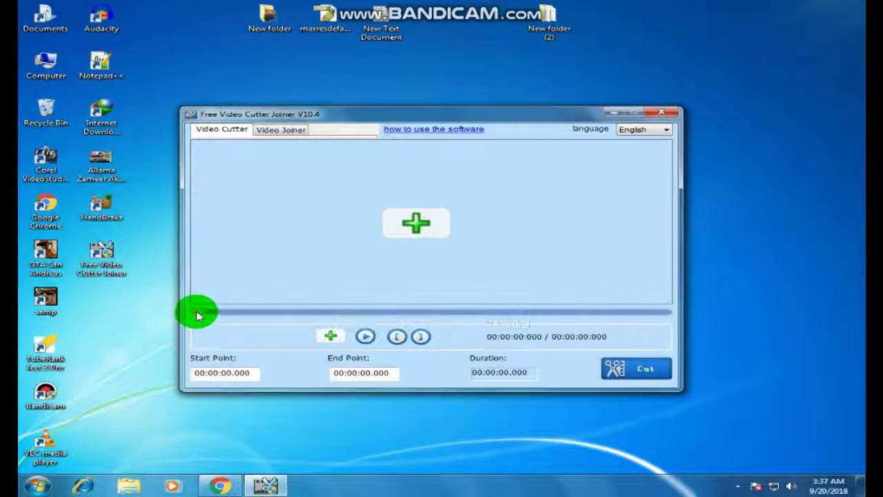
pyautogui.moveTo(197, 312); pyautogui.dragTo(217, 316)
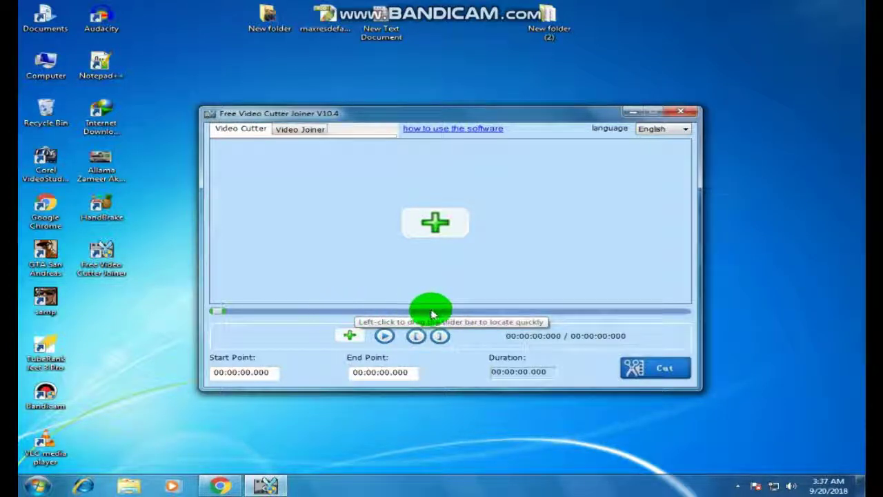
# Load the picaview tutorial video from Desktop\New folder (2) into the cutter
pyautogui.click(436, 227)
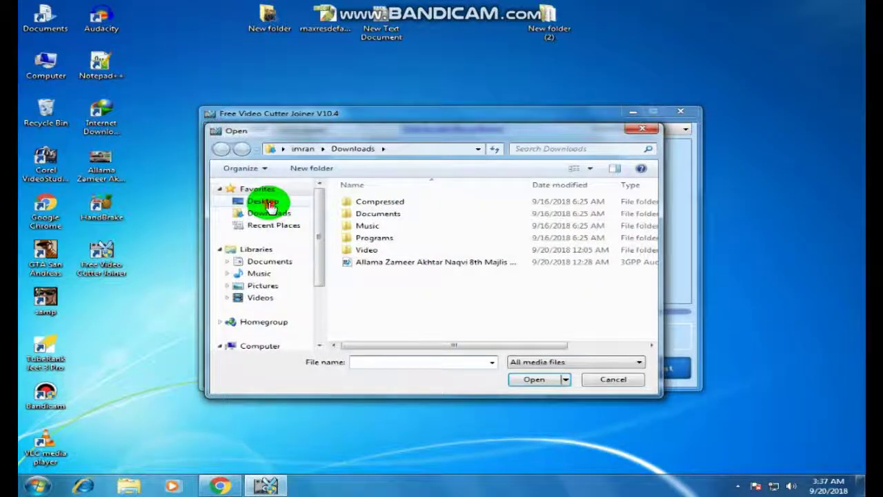
pyautogui.click(270, 207)
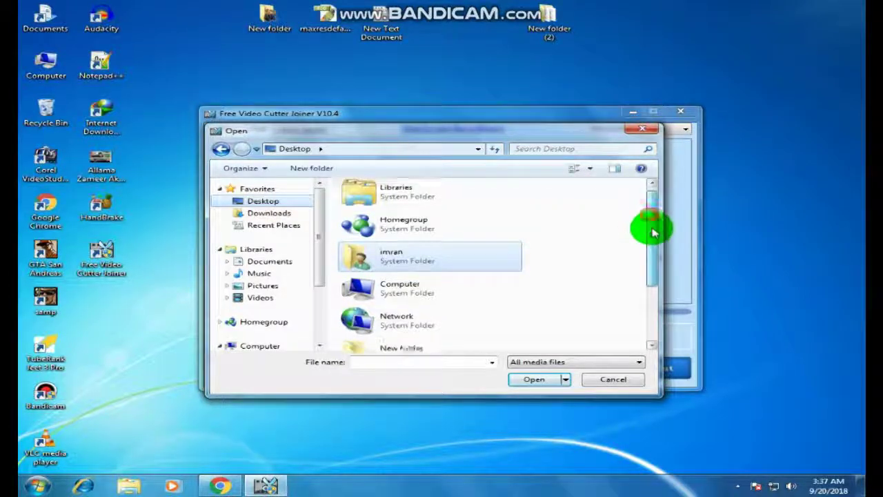
pyautogui.moveTo(653, 233); pyautogui.dragTo(650, 292)
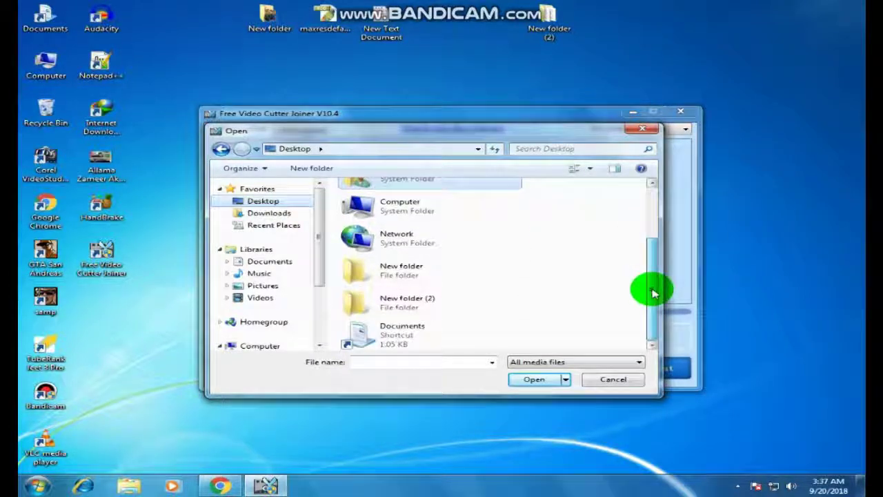
pyautogui.doubleClick(426, 302)
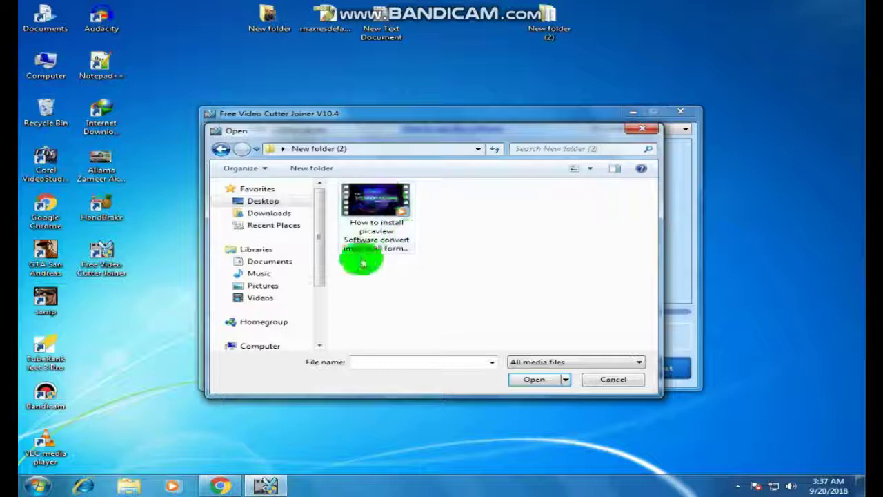
pyautogui.click(376, 204)
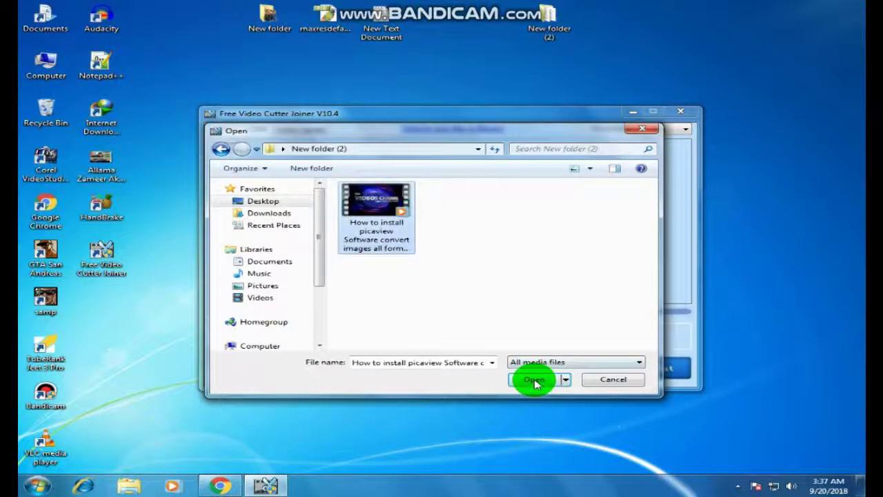
pyautogui.click(536, 381)
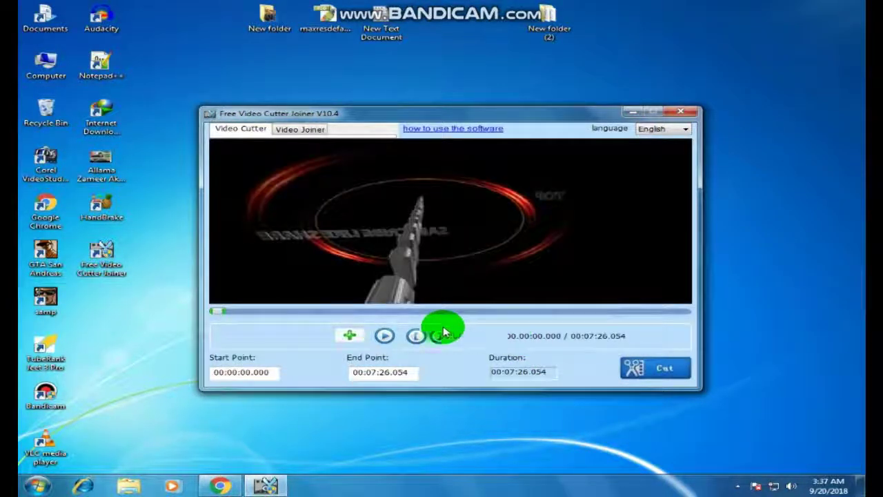
# Briefly preview the 00:07:26.054 video, then seek to about 16 seconds
pyautogui.click(387, 337)
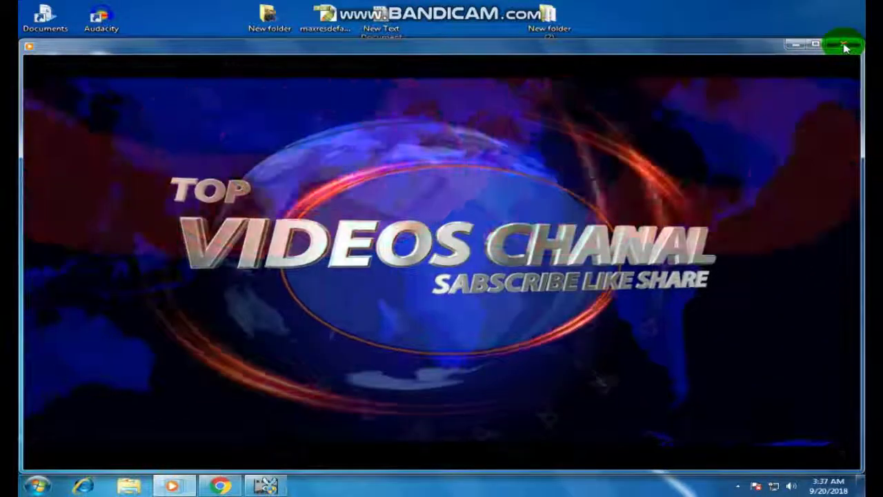
pyautogui.click(846, 45)
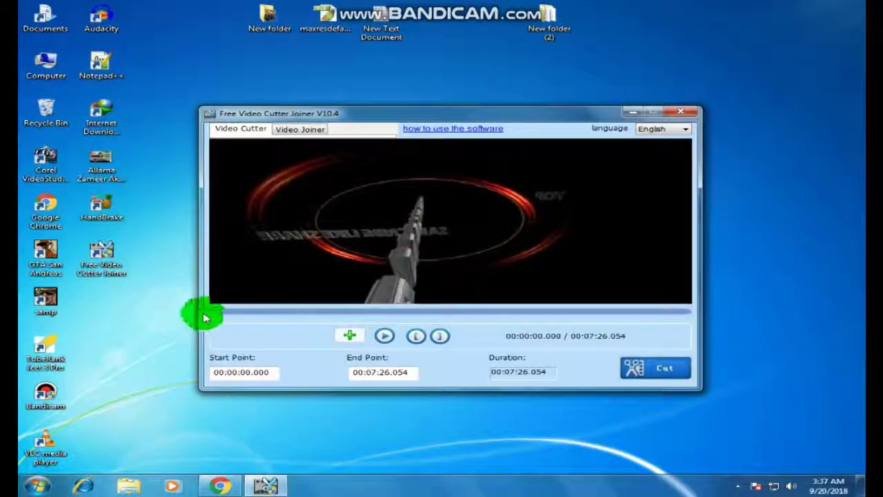
pyautogui.moveTo(218, 313); pyautogui.dragTo(230, 316)
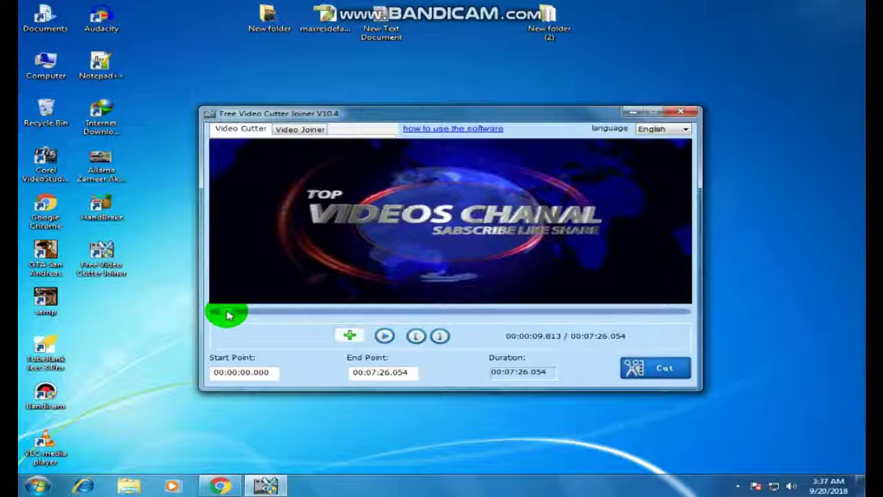
# Trim the clip to 00:00:12.489–00:07:24.269, a 00:07:11.780 duration
pyautogui.moveTo(229, 316); pyautogui.dragTo(231, 315)
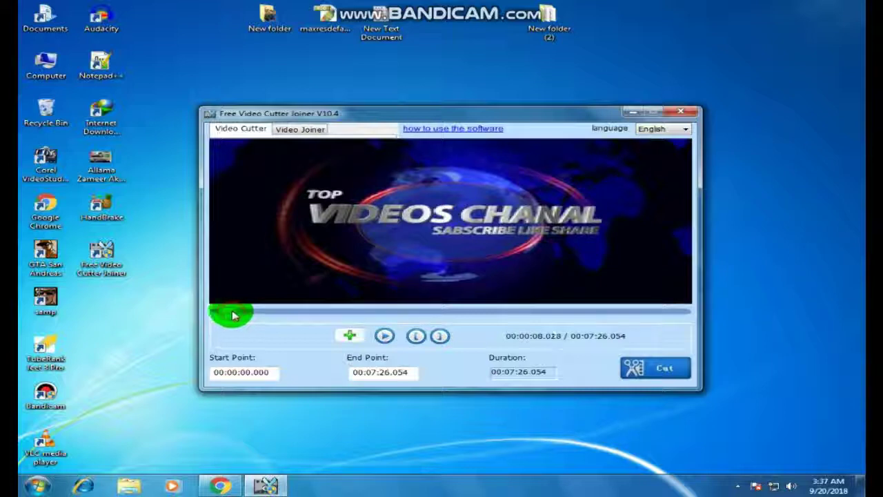
pyautogui.moveTo(235, 315); pyautogui.dragTo(236, 314)
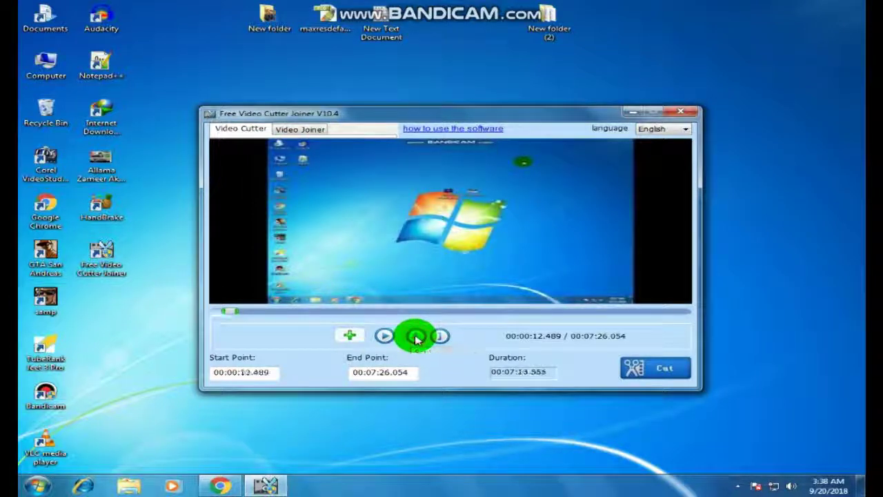
pyautogui.moveTo(230, 311)
pyautogui.mouseDown()
pyautogui.moveTo(282, 320)
pyautogui.moveTo(685, 315)
pyautogui.mouseUp()
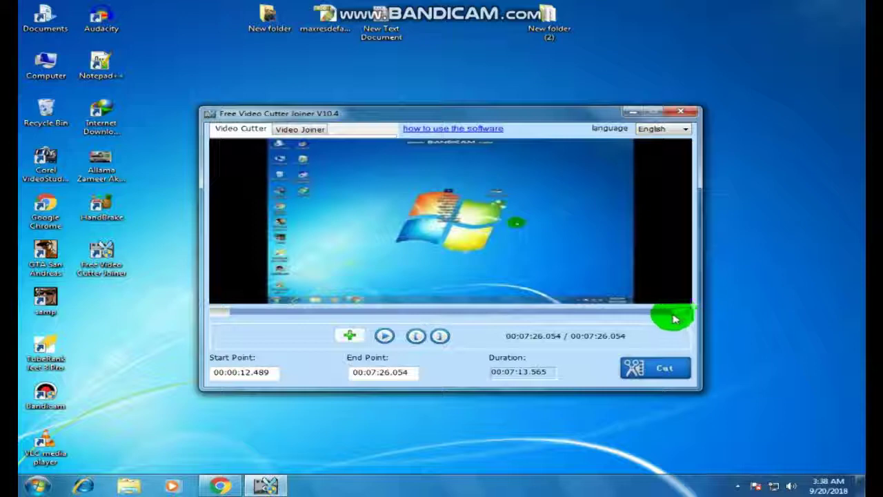
pyautogui.moveTo(673, 316); pyautogui.dragTo(684, 316)
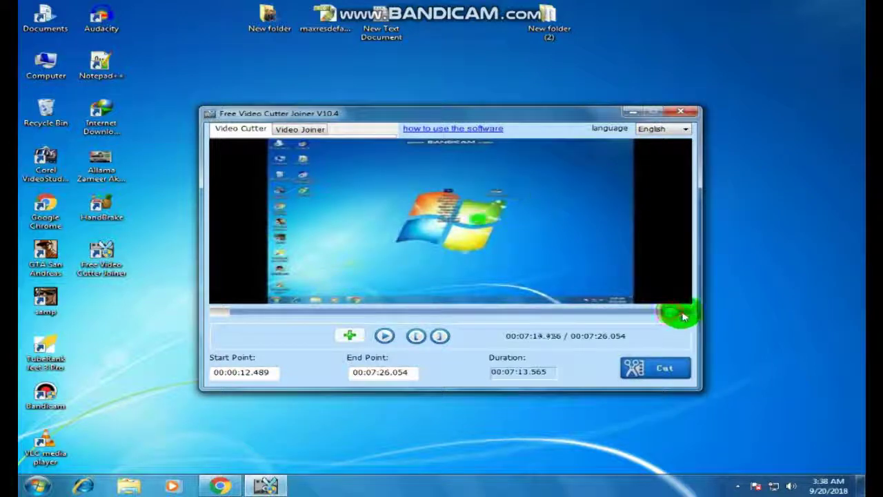
pyautogui.click(440, 336)
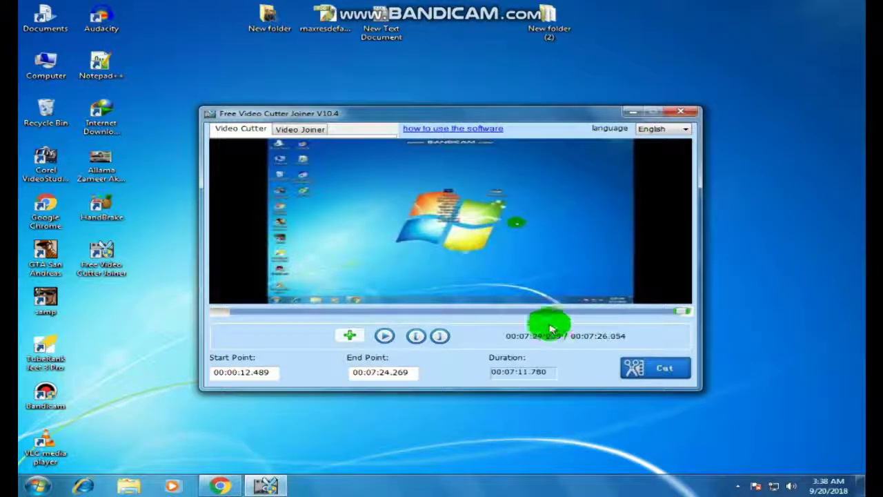
pyautogui.click(663, 368)
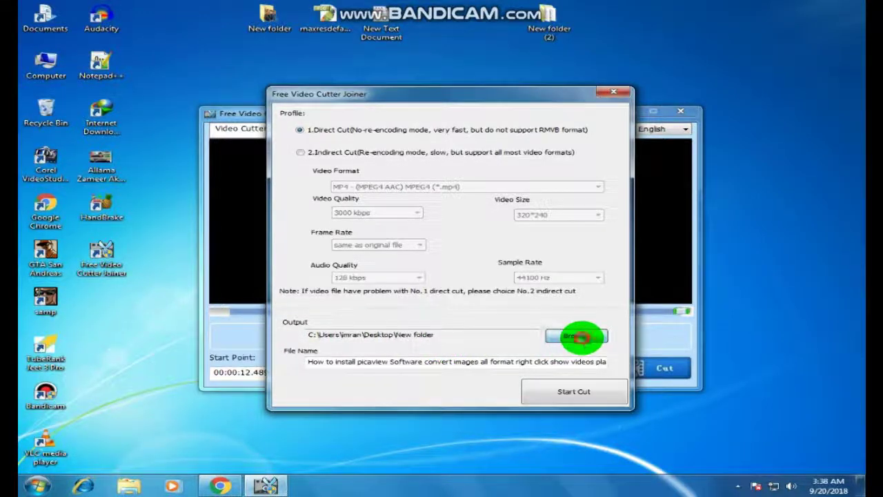
# Set the cut output folder to Desktop\New folder (2) and start the direct cut
pyautogui.click(579, 338)
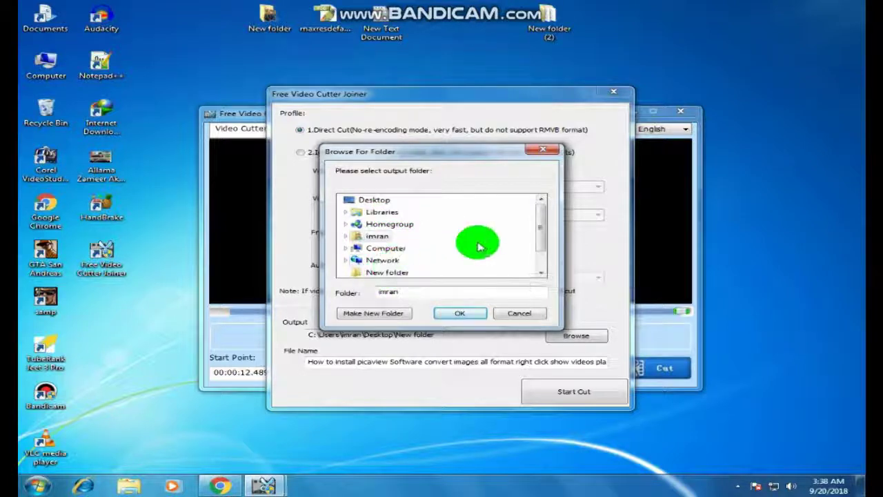
pyautogui.moveTo(537, 219); pyautogui.dragTo(537, 230)
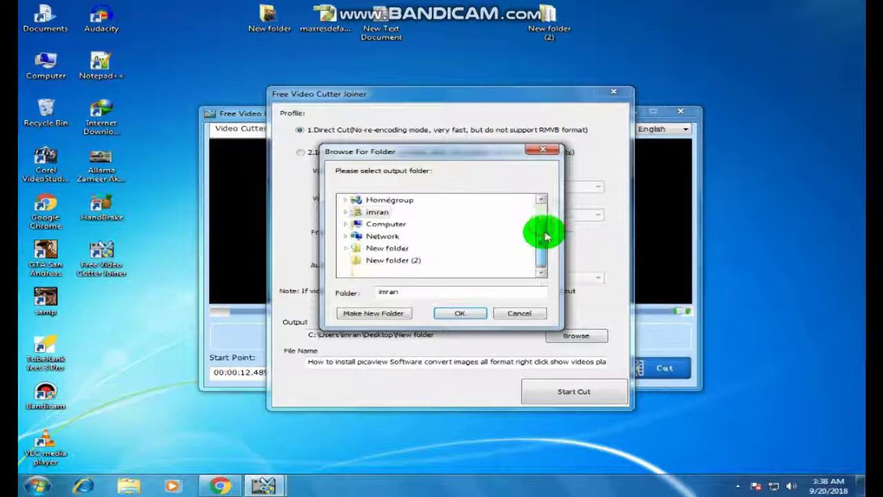
pyautogui.click(401, 261)
pyautogui.click(452, 313)
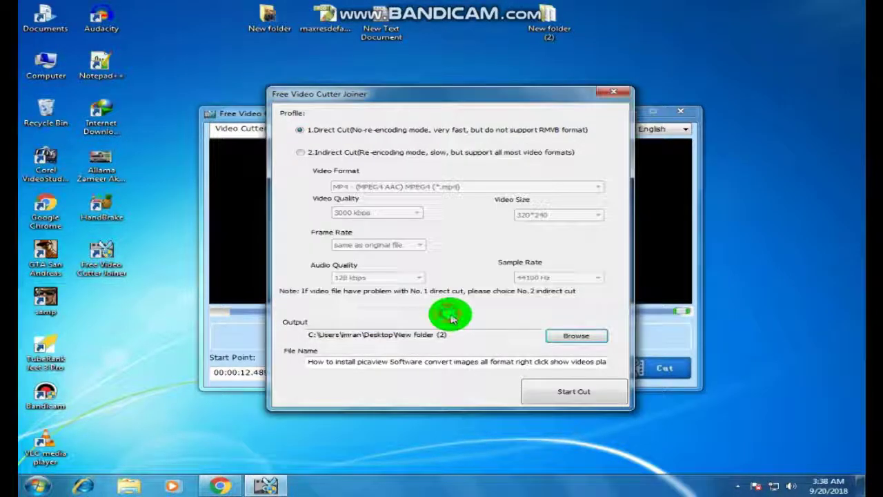
pyautogui.click(565, 395)
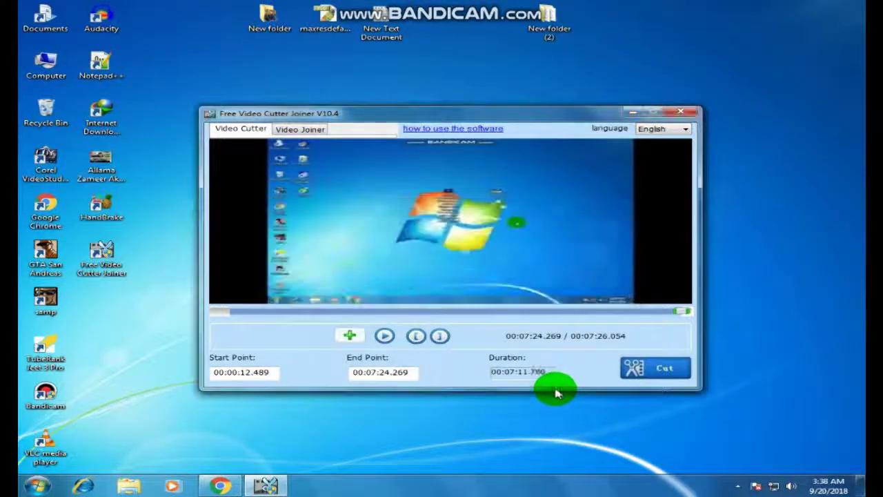
# Open New folder (2) from the completion message and play the new 7:11 WMV clip
pyautogui.click(512, 274)
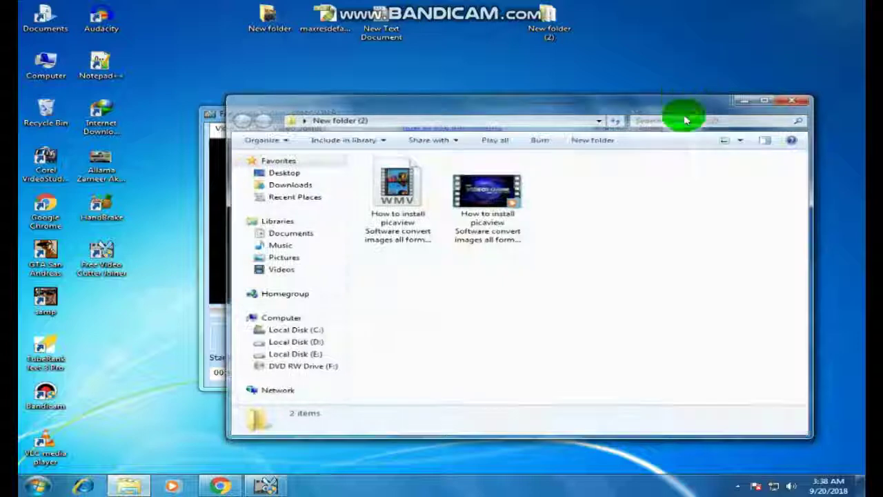
pyautogui.click(488, 192)
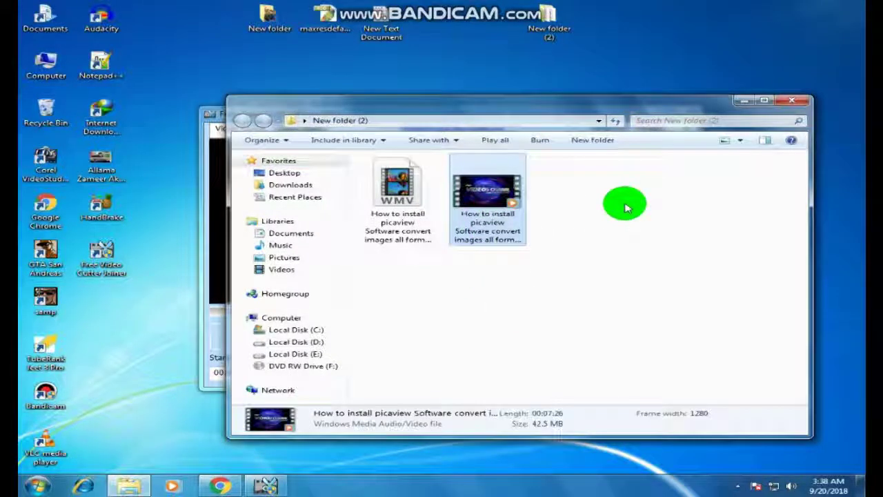
pyautogui.doubleClick(392, 181)
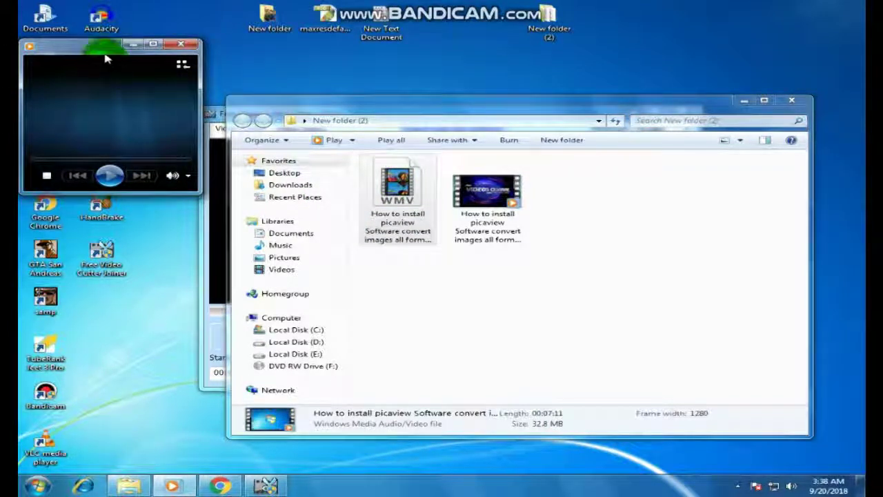
# Watch the trimmed clip full screen in Windows Media Player, then close the player
pyautogui.doubleClick(147, 129)
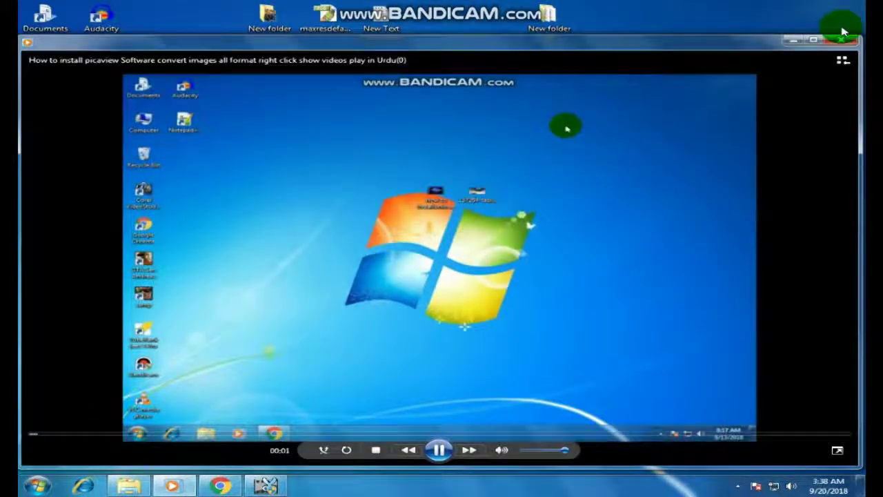
pyautogui.click(853, 45)
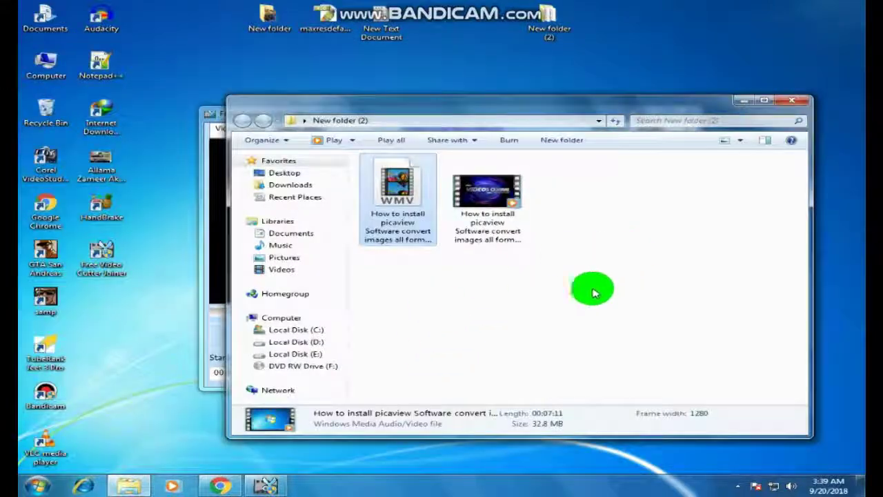
# Play the 42.5 MB original WMV, then close the player and the New folder (2) window
pyautogui.doubleClick(495, 201)
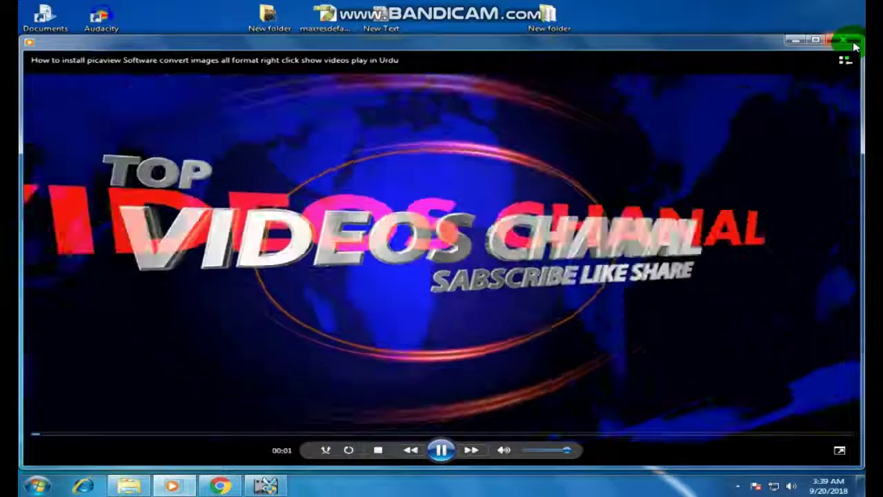
pyautogui.click(853, 46)
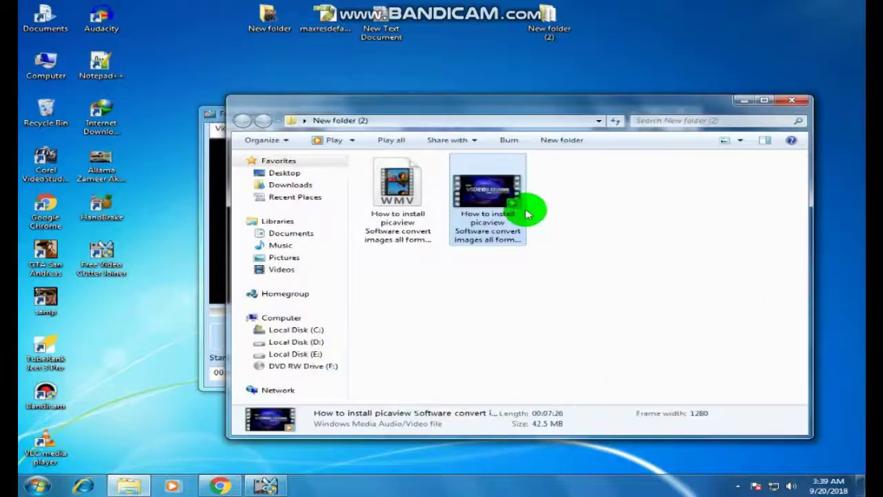
pyautogui.moveTo(508, 103)
pyautogui.mouseDown()
pyautogui.moveTo(535, 104)
pyautogui.moveTo(504, 118)
pyautogui.mouseUp()
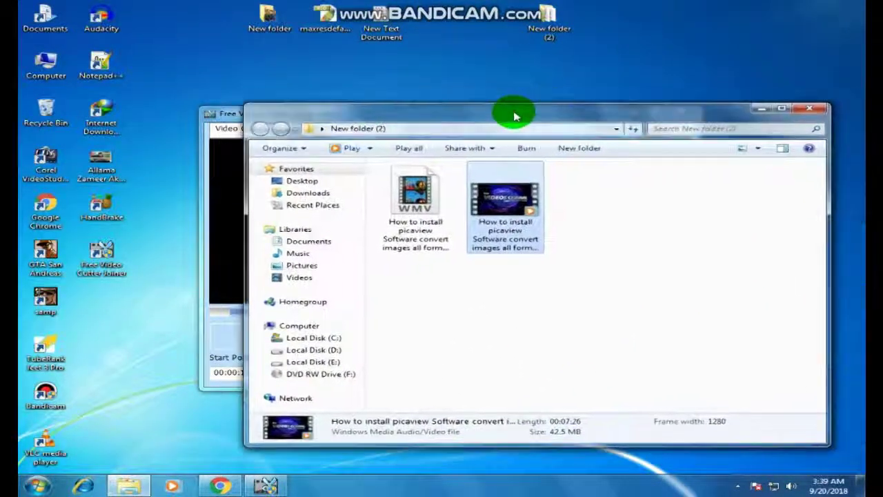
pyautogui.moveTo(504, 118)
pyautogui.mouseDown()
pyautogui.moveTo(565, 125)
pyautogui.moveTo(431, 151)
pyautogui.mouseUp()
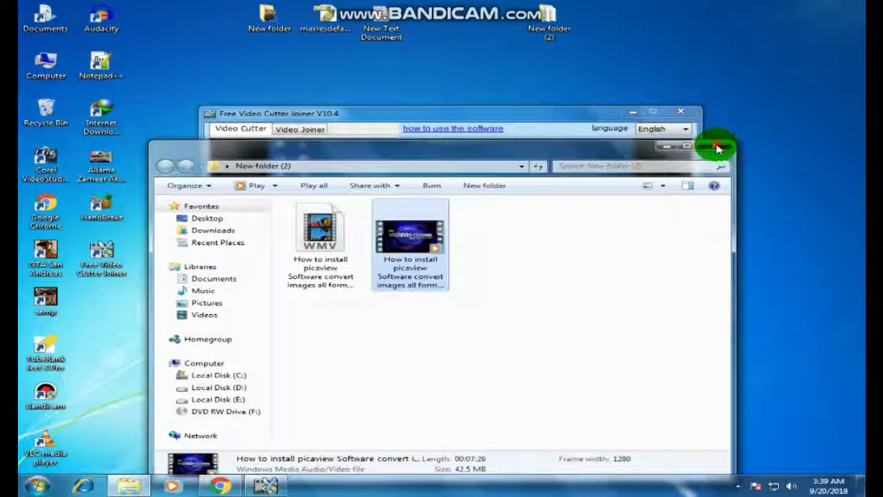
pyautogui.click(718, 147)
# Add both WMV files from New folder (2) to the Video Joiner list
pyautogui.click(681, 111)
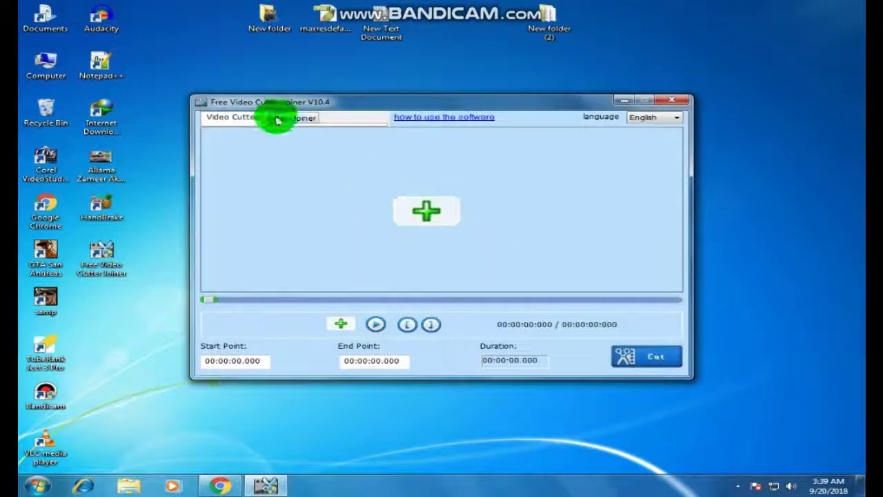
pyautogui.click(237, 121)
pyautogui.click(285, 120)
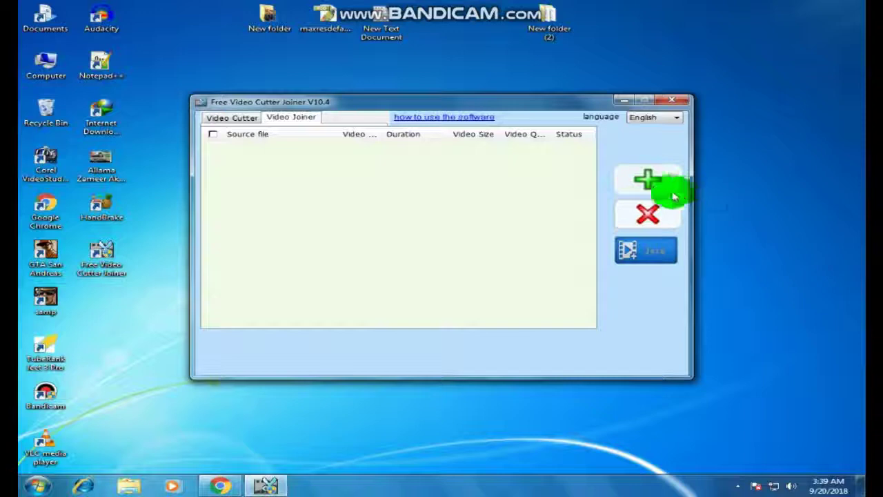
pyautogui.click(651, 188)
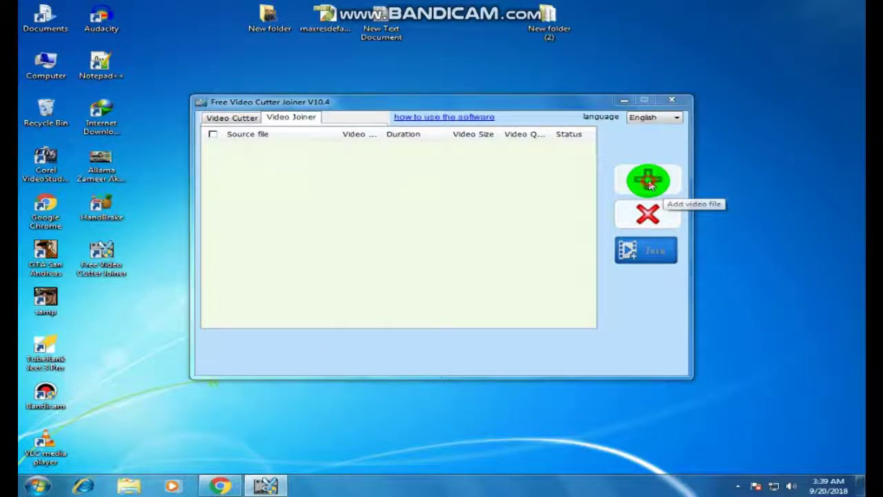
pyautogui.moveTo(498, 281)
pyautogui.mouseDown()
pyautogui.moveTo(349, 217)
pyautogui.moveTo(327, 188)
pyautogui.mouseUp()
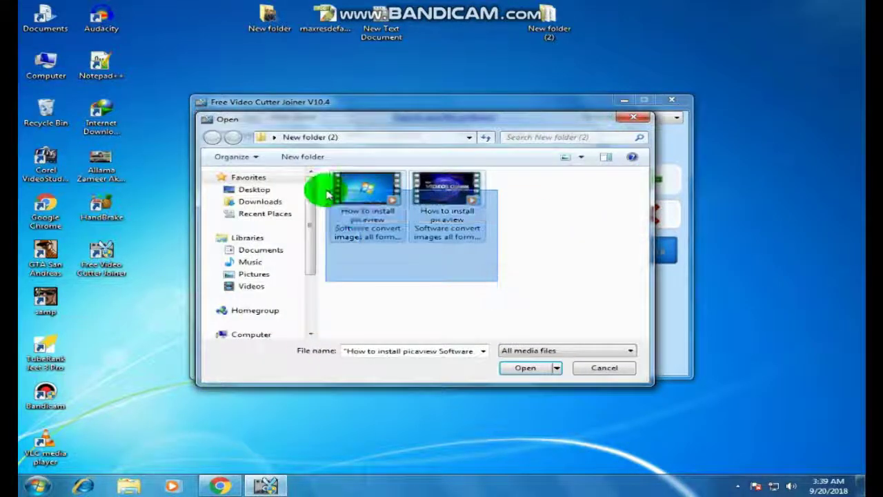
pyautogui.click(514, 367)
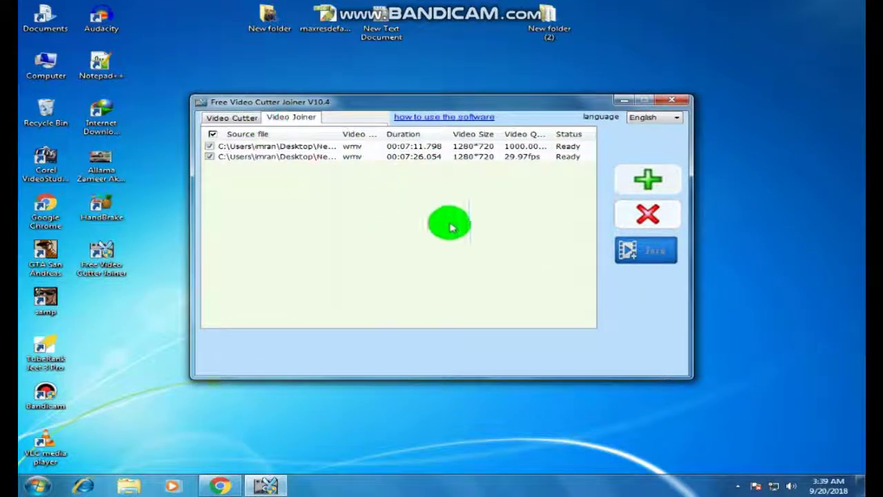
pyautogui.click(645, 250)
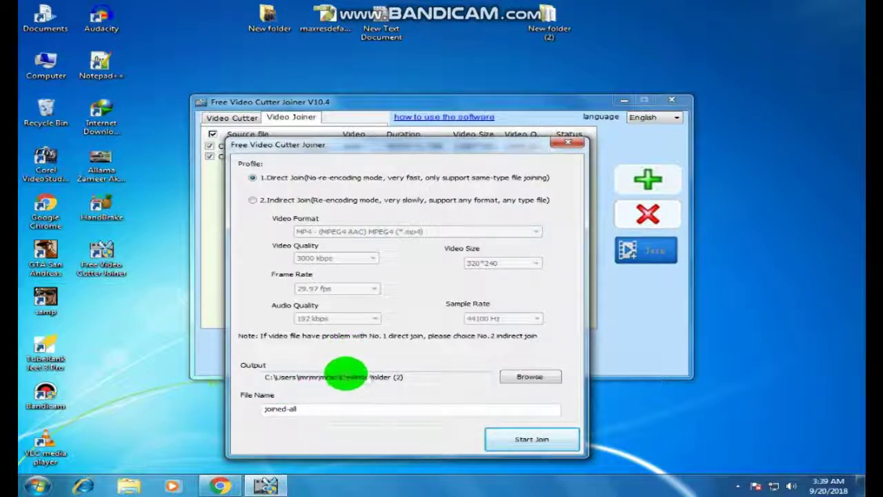
# Run the direct join to 'joined-all' in New folder (2) and dismiss the completion message
pyautogui.click(533, 440)
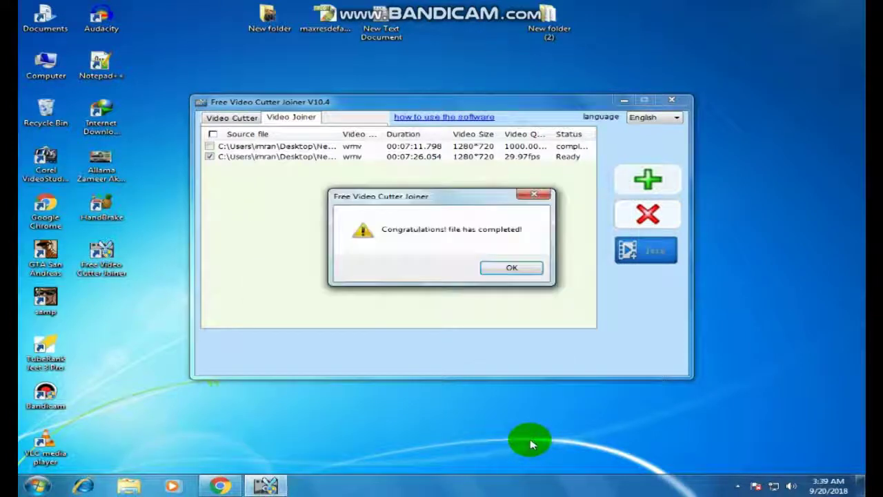
pyautogui.click(524, 262)
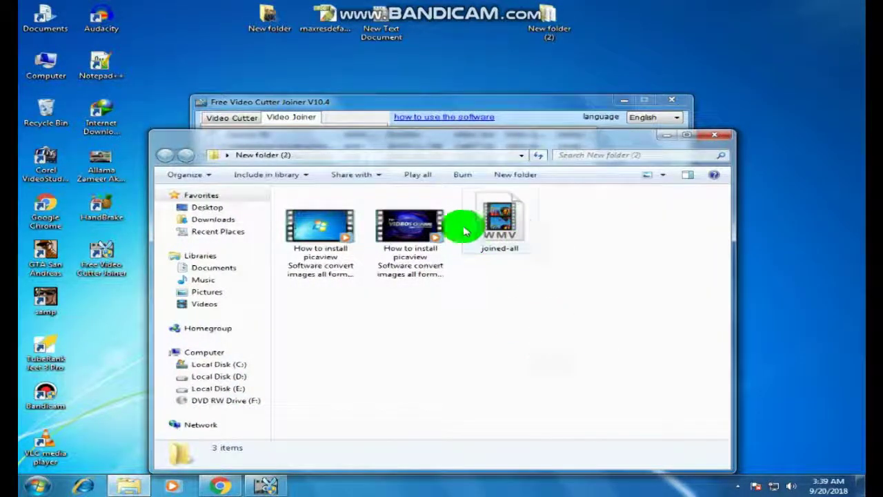
pyautogui.click(508, 221)
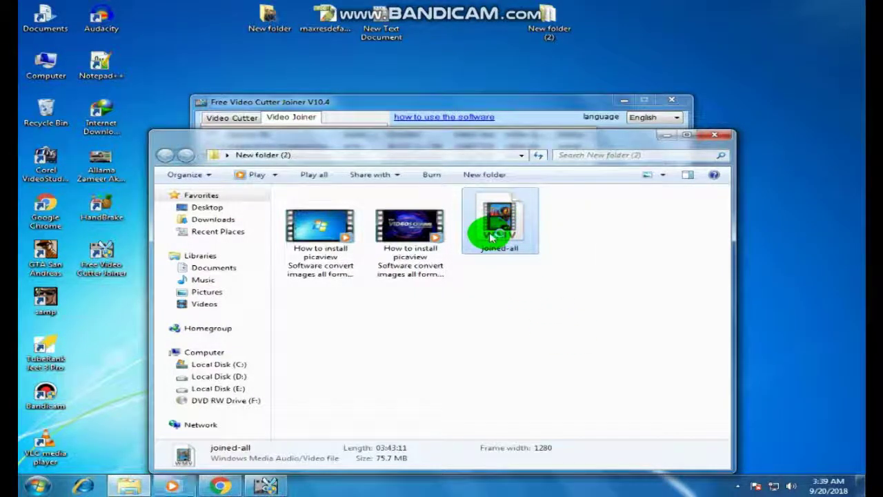
pyautogui.doubleClick(492, 236)
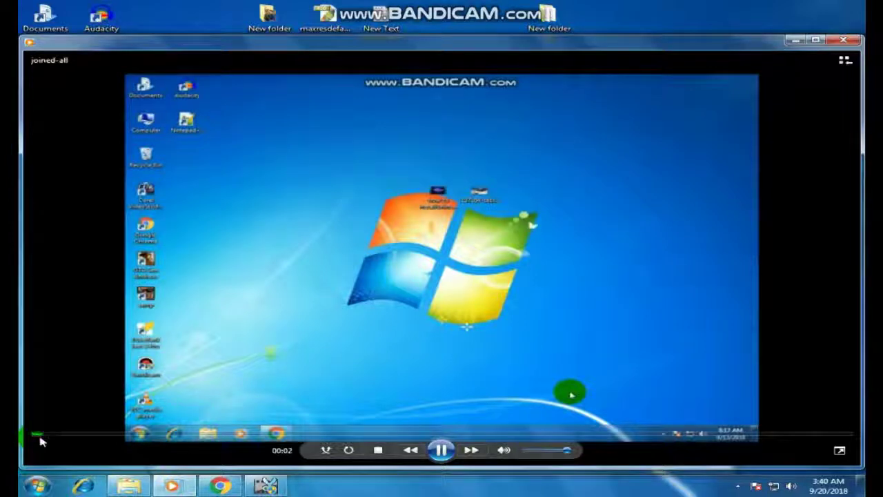
pyautogui.moveTo(42, 437); pyautogui.dragTo(811, 435)
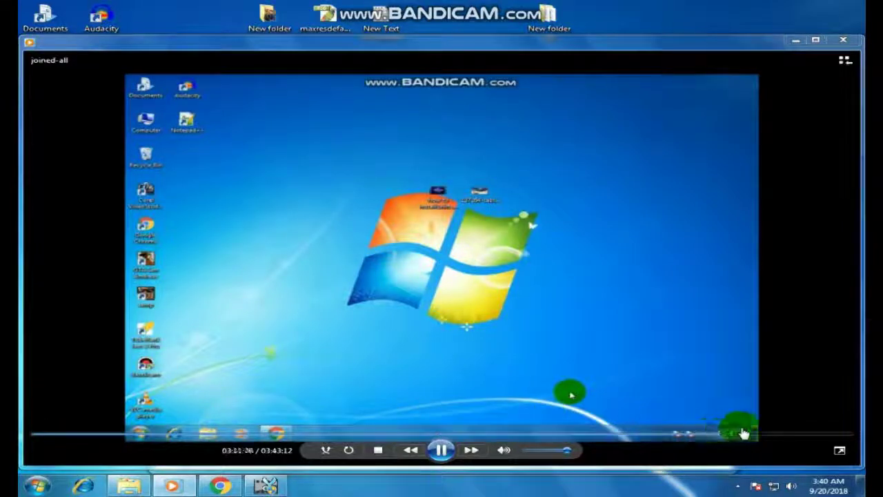
pyautogui.click(838, 437)
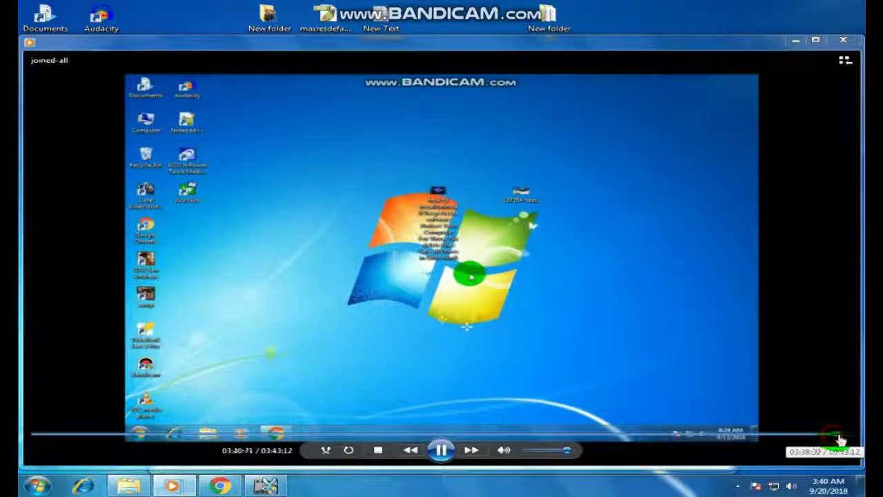
pyautogui.click(842, 438)
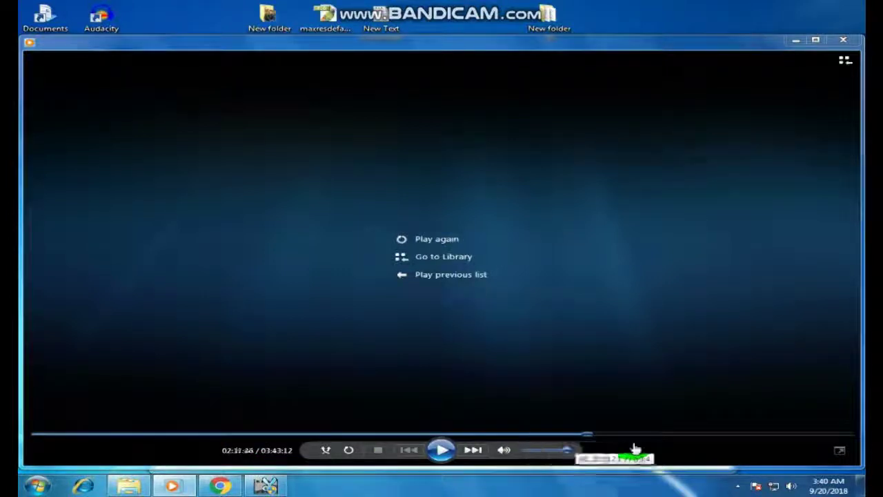
pyautogui.click(442, 450)
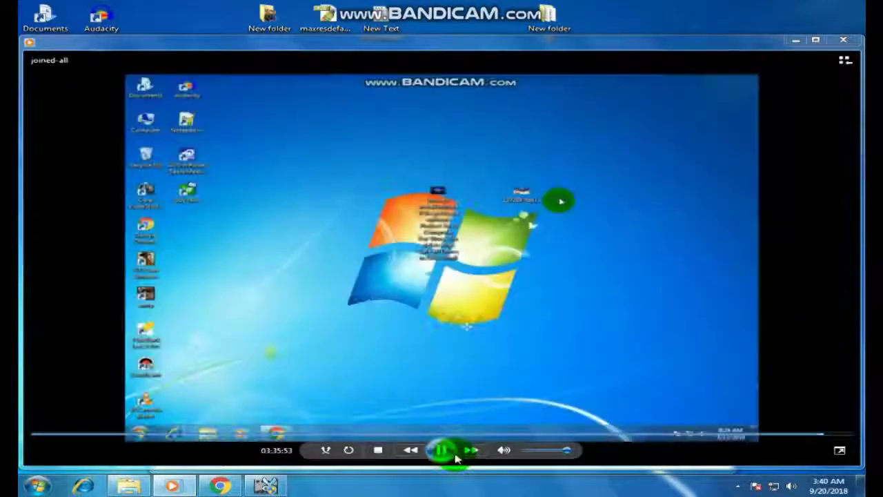
pyautogui.click(833, 440)
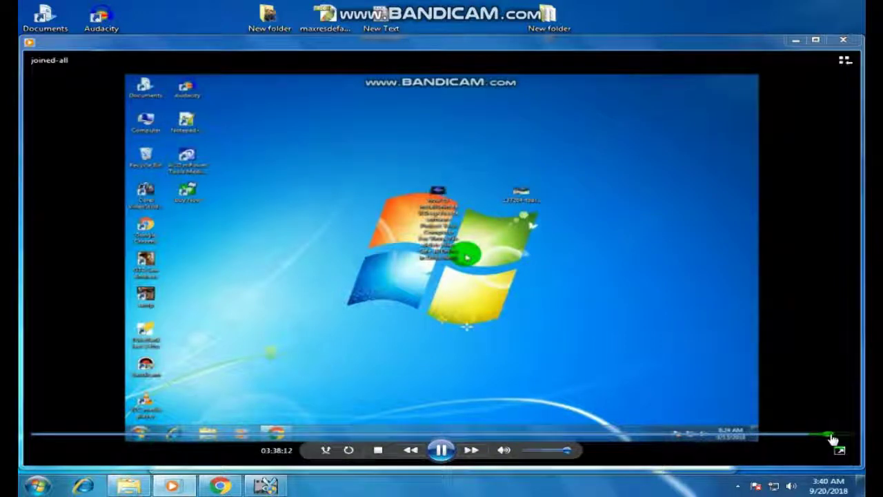
pyautogui.click(837, 440)
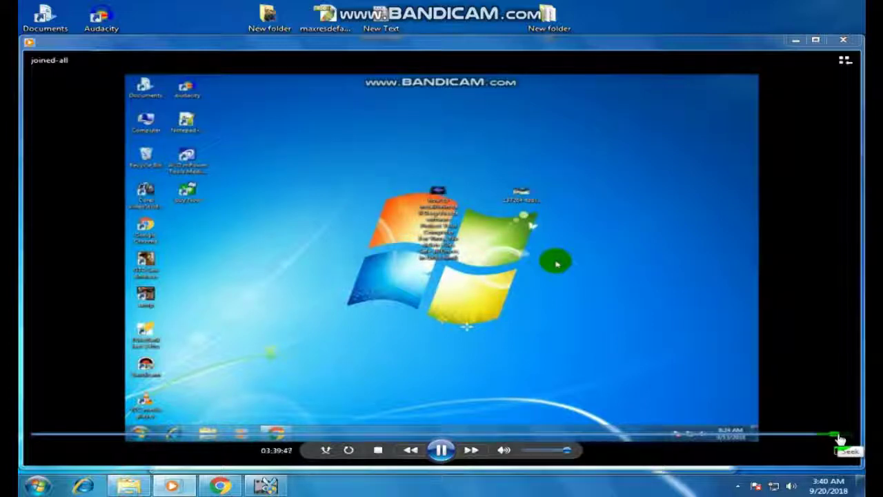
pyautogui.click(840, 439)
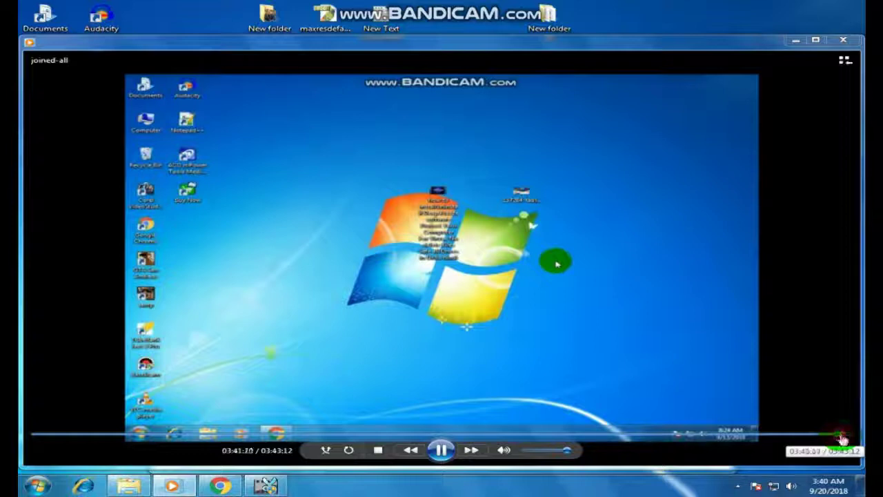
pyautogui.click(842, 439)
pyautogui.moveTo(828, 440)
pyautogui.mouseDown()
pyautogui.moveTo(166, 433)
pyautogui.moveTo(102, 442)
pyautogui.mouseUp()
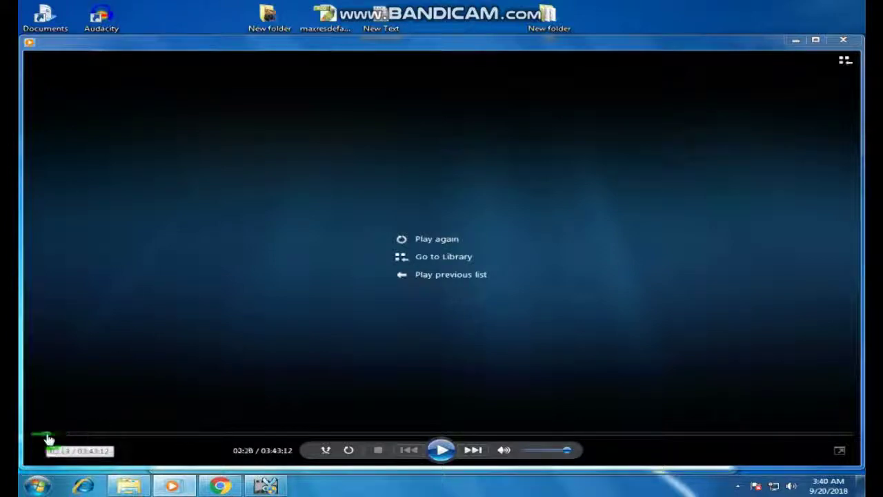
pyautogui.moveTo(101, 439); pyautogui.dragTo(51, 437)
pyautogui.click(851, 42)
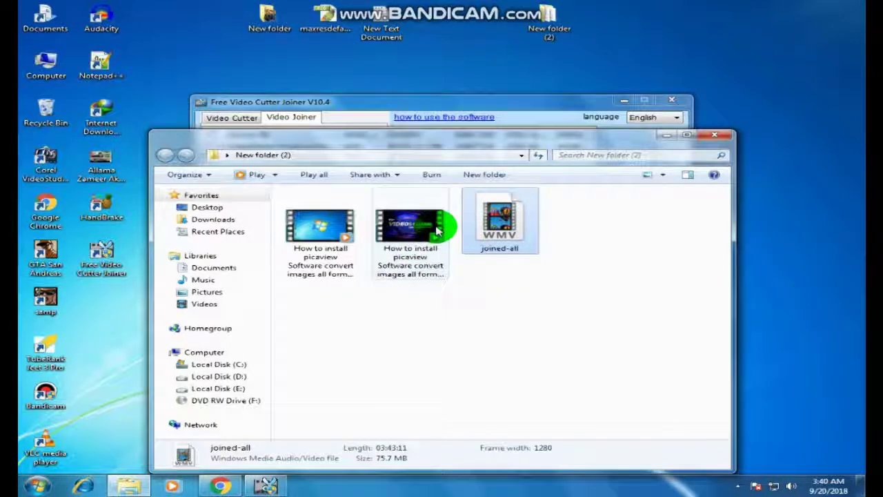
pyautogui.click(403, 228)
pyautogui.doubleClick(403, 228)
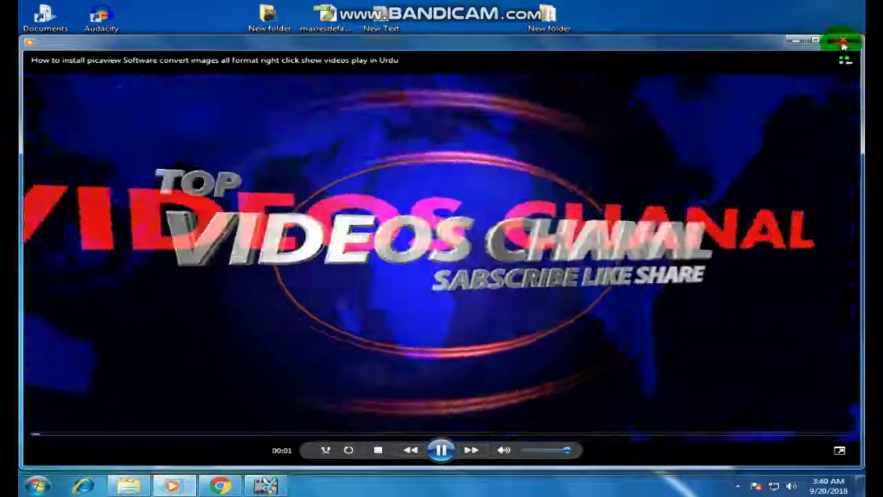
pyautogui.click(843, 40)
pyautogui.doubleClick(508, 231)
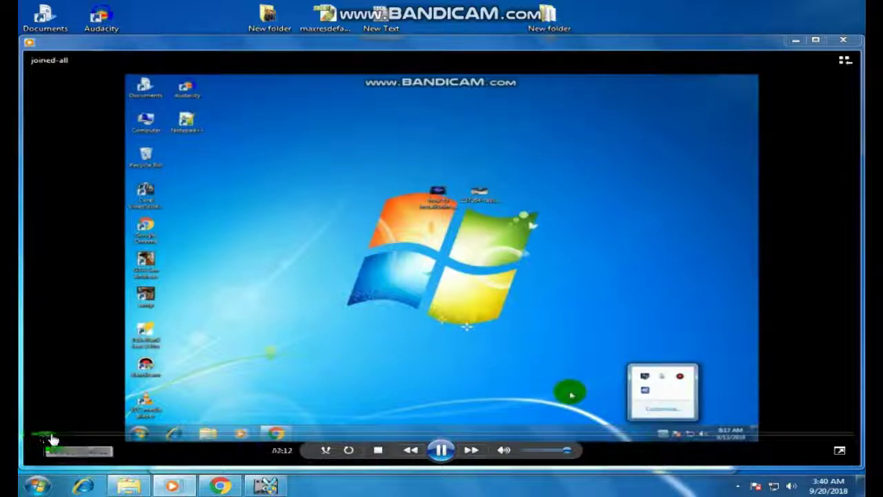
pyautogui.click(844, 40)
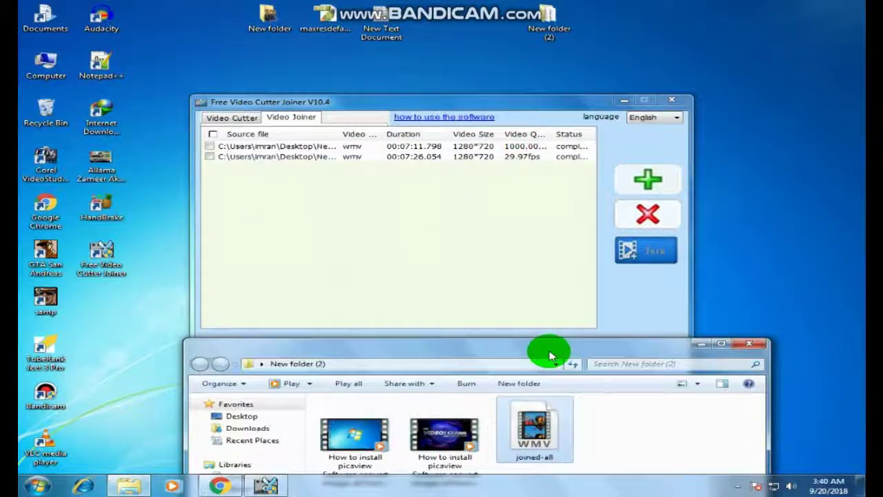
# Close the Free Video Cutter Joiner window and the New folder (2) Explorer window
pyautogui.moveTo(516, 147); pyautogui.dragTo(502, 238)
pyautogui.click(207, 154)
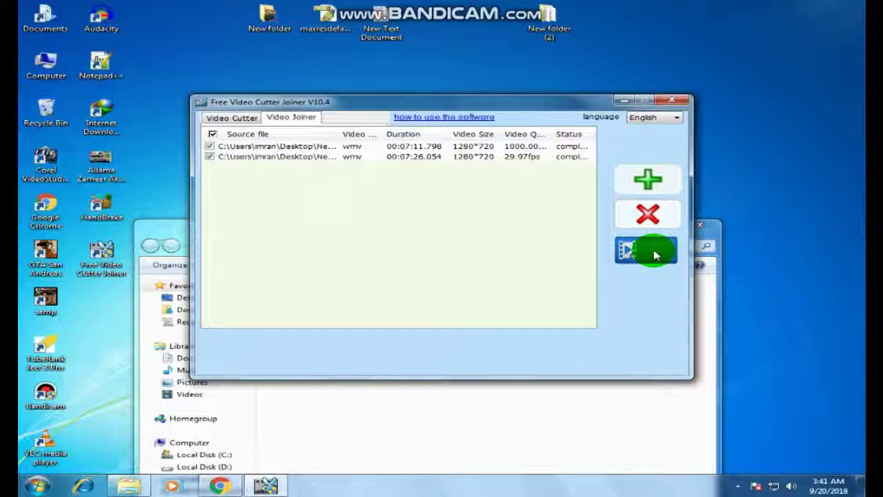
pyautogui.click(668, 103)
pyautogui.moveTo(592, 233); pyautogui.dragTo(603, 157)
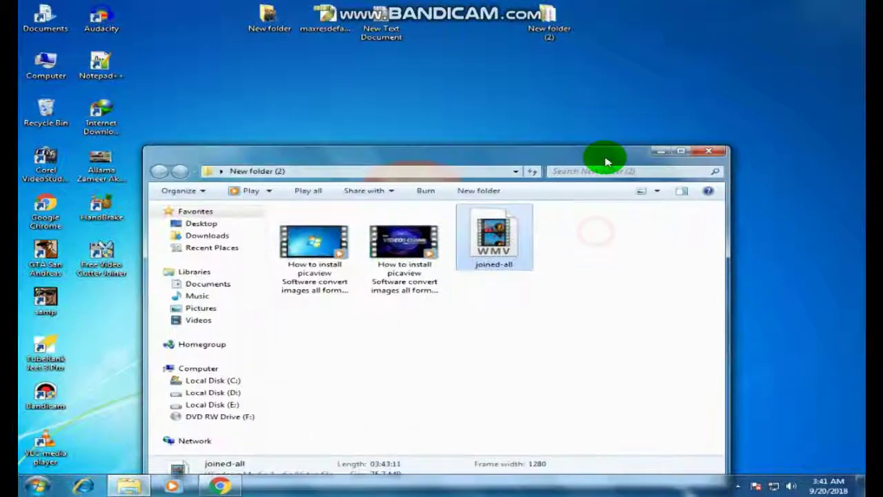
pyautogui.click(714, 152)
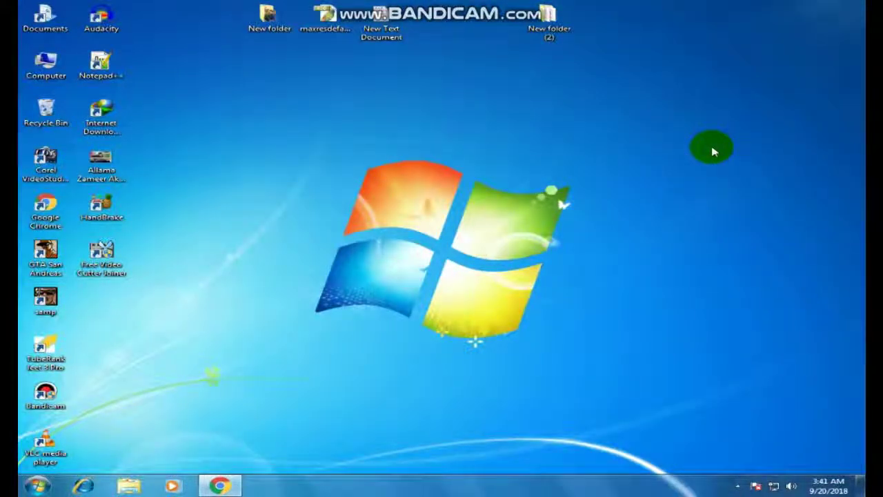